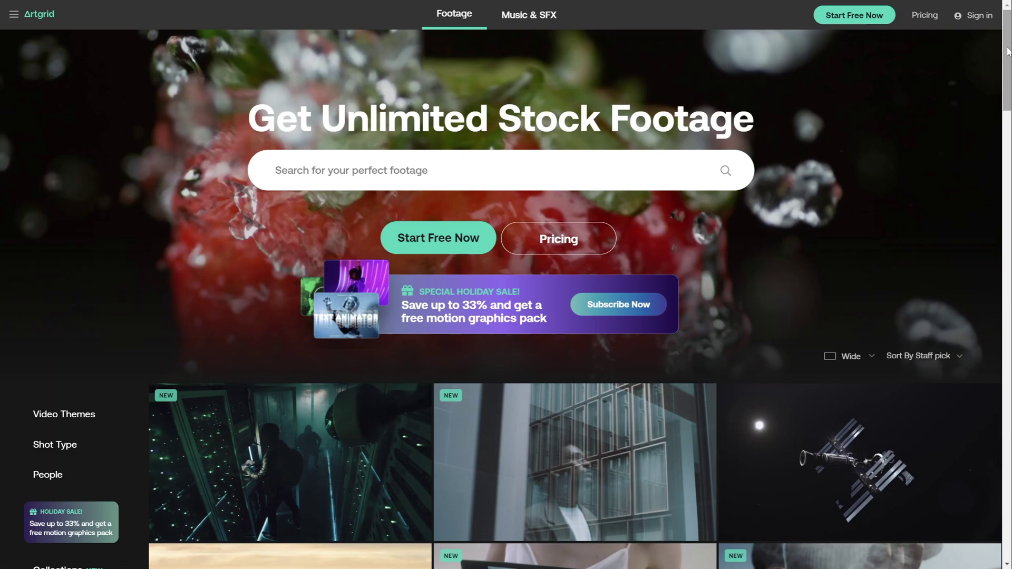
scroll(1008, 50, "down", 1)
scroll(1009, 50, "down", 2)
scroll(1009, 50, "down", 2)
scroll(1009, 50, "down", 3)
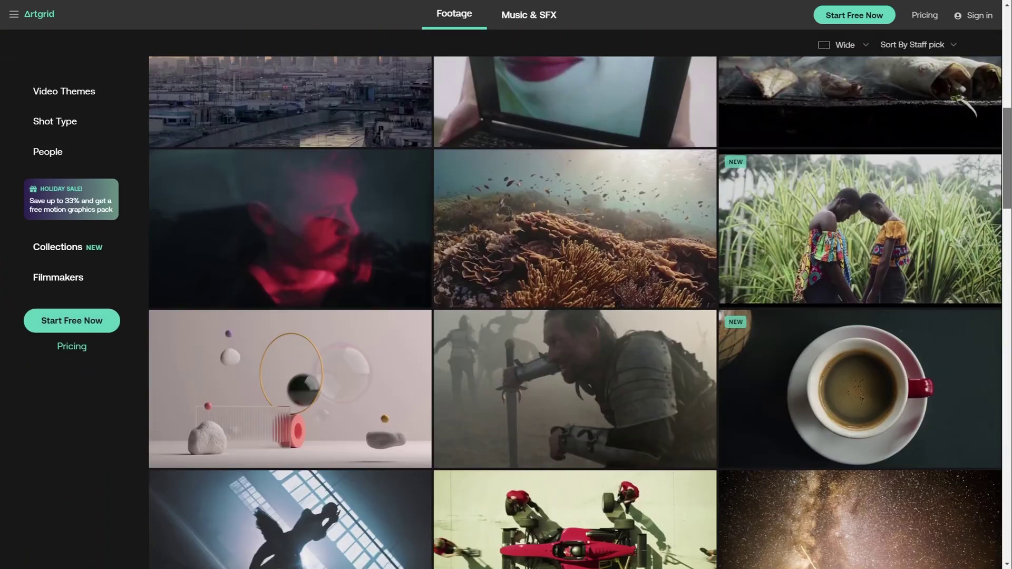
scroll(1005, 131, "down", 1)
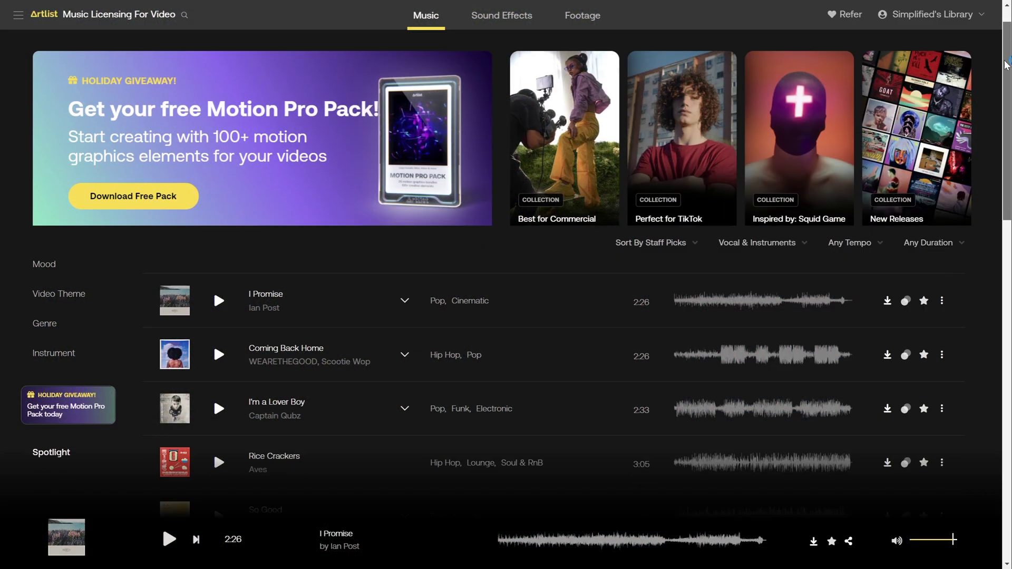
left_click_drag(1006, 65, 996, 233)
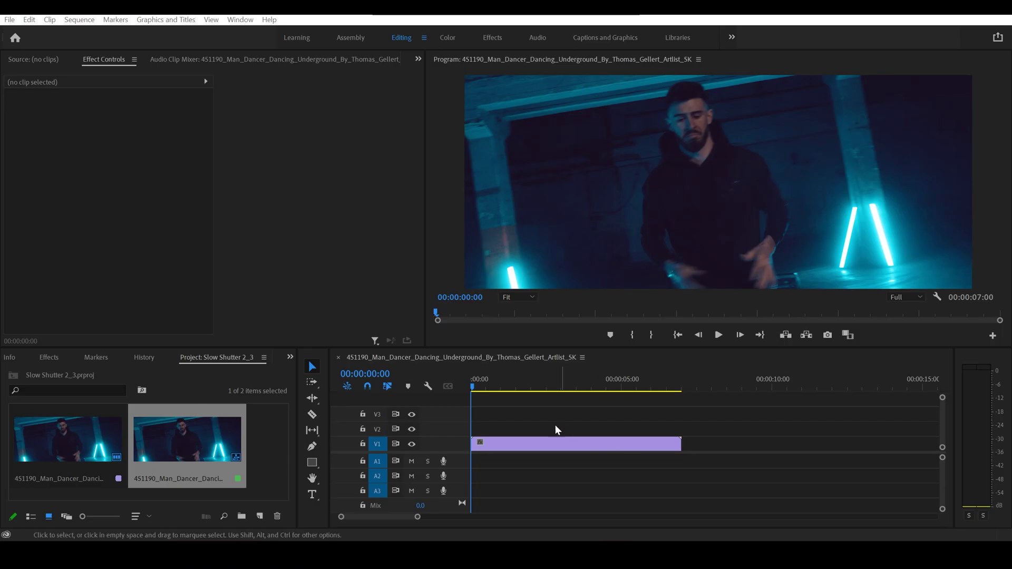
Preview the dancer clip, then drag Time > Echo from the Effects panel onto it
mouse_move(475, 387)
left_mouse_down()
mouse_move(682, 395)
mouse_move(490, 392)
left_mouse_up()
key("o")
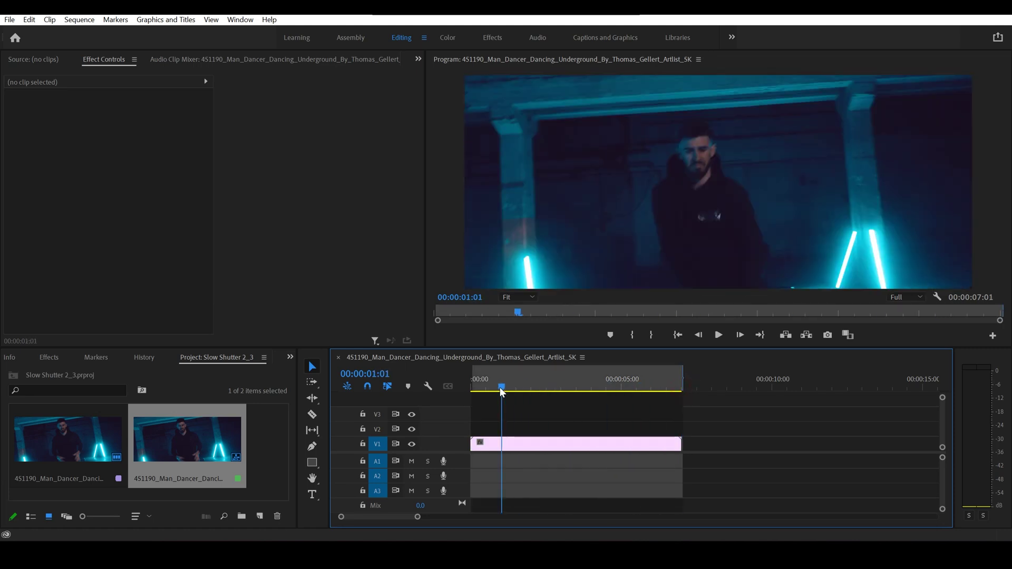
left_click(291, 359)
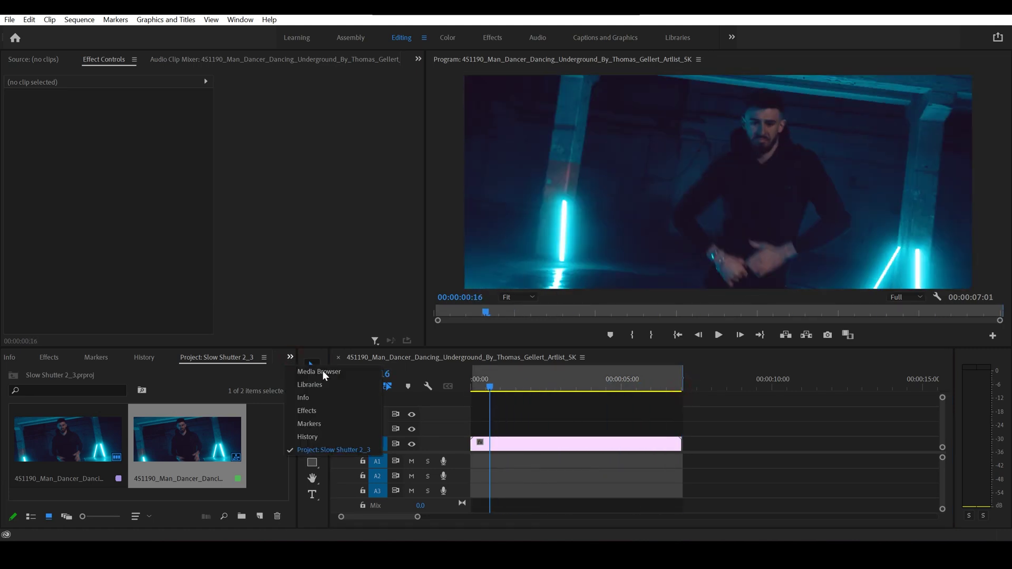
left_click(331, 411)
left_click(81, 371)
type("echo")
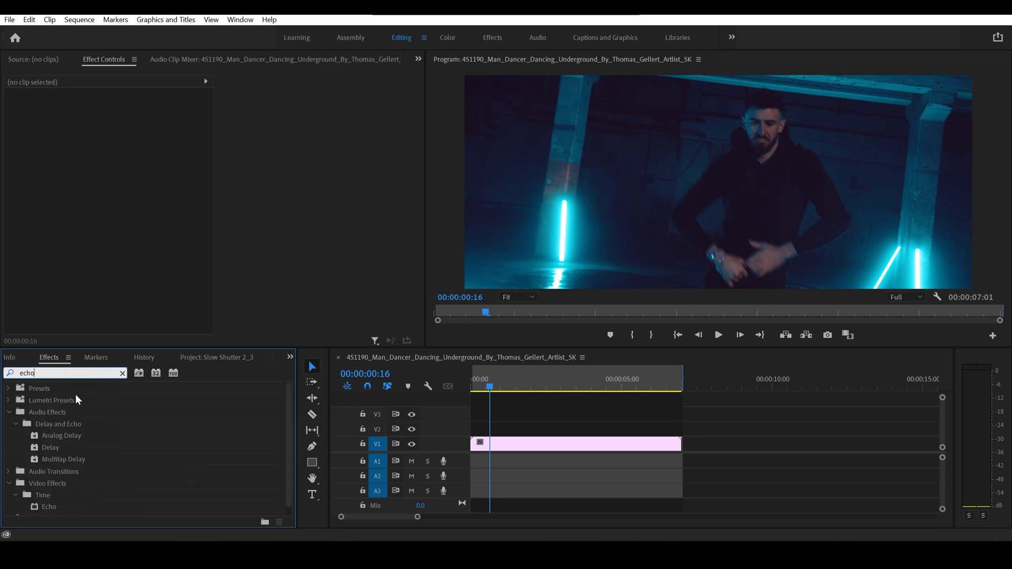
scroll(37, 464, "down", 1)
left_click_drag(50, 499, 529, 443)
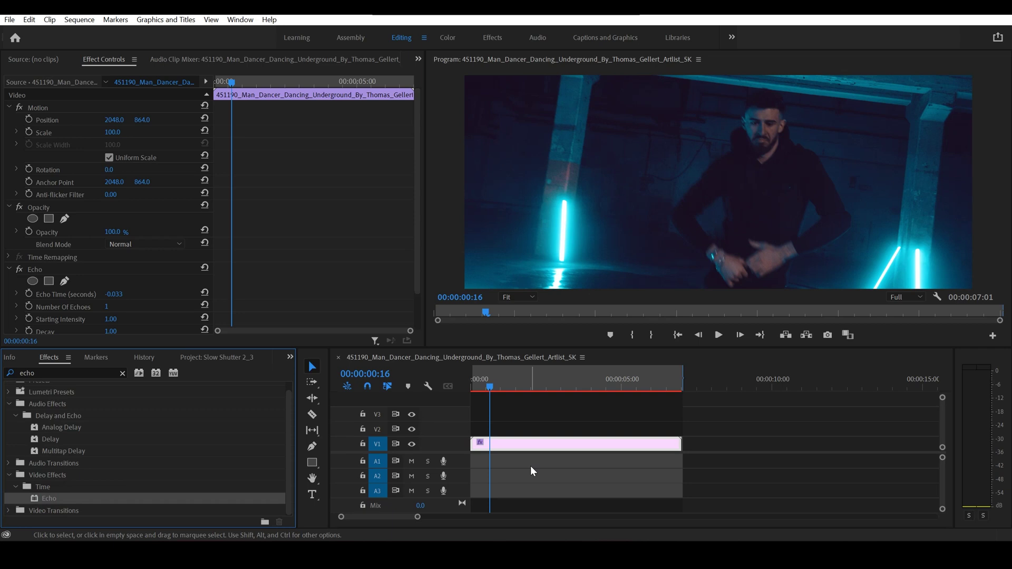
scroll(155, 301, "down", 1)
scroll(156, 301, "down", 1)
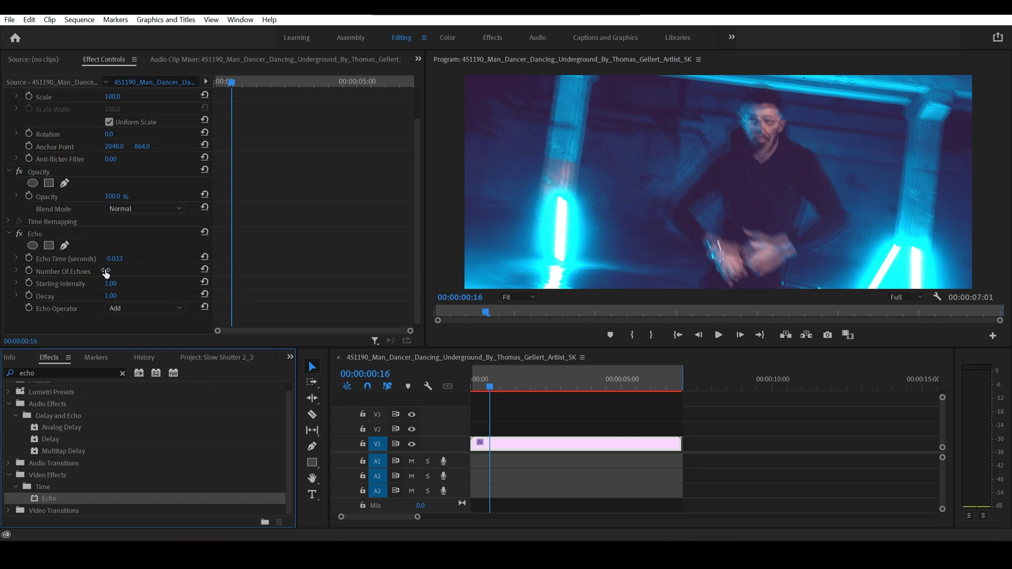
Set Number Of Echoes to 5 and render a sequence preview
left_click(106, 271)
type("5")
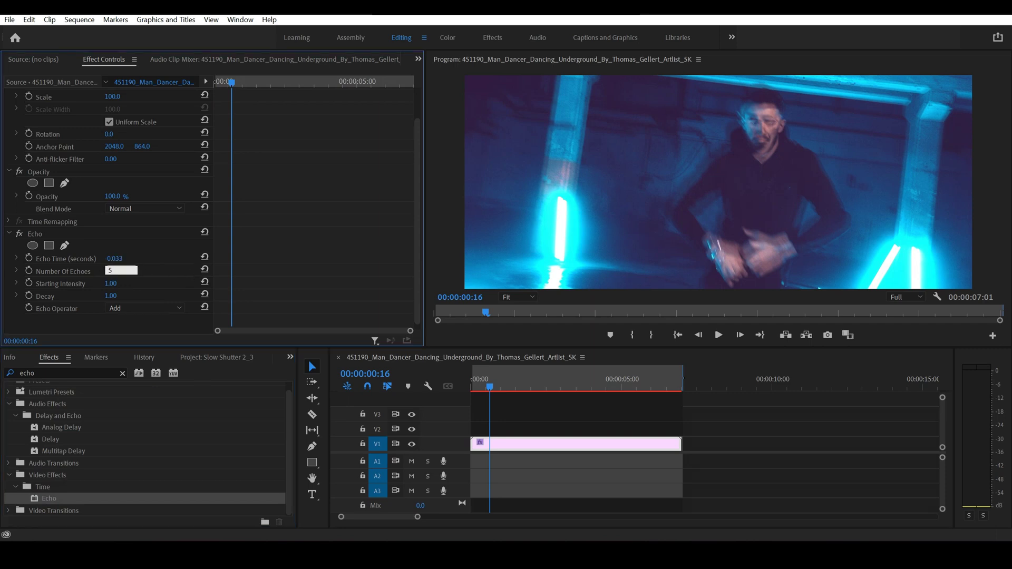
key("shift+Tab")
type("-0")
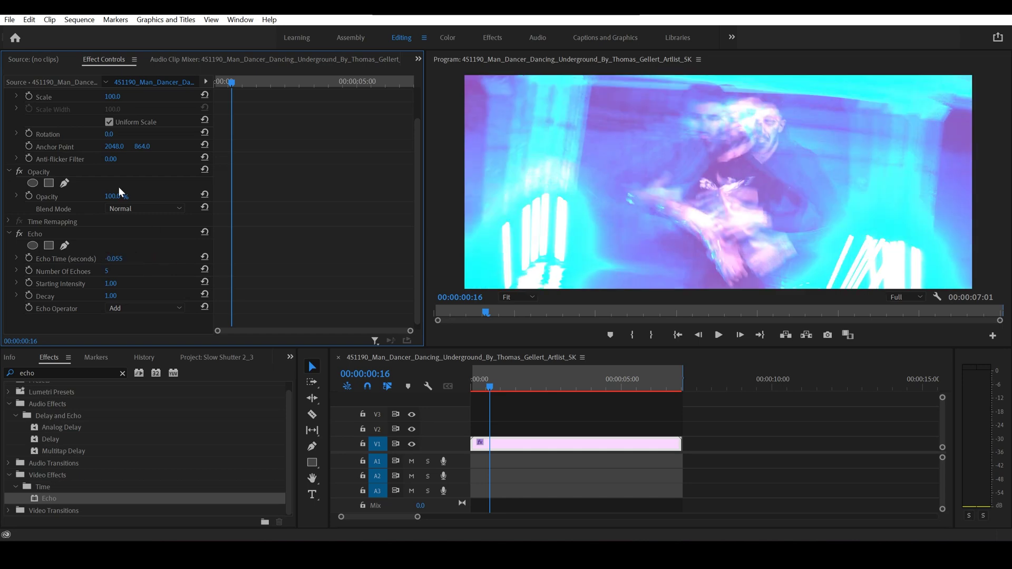
left_click(76, 20)
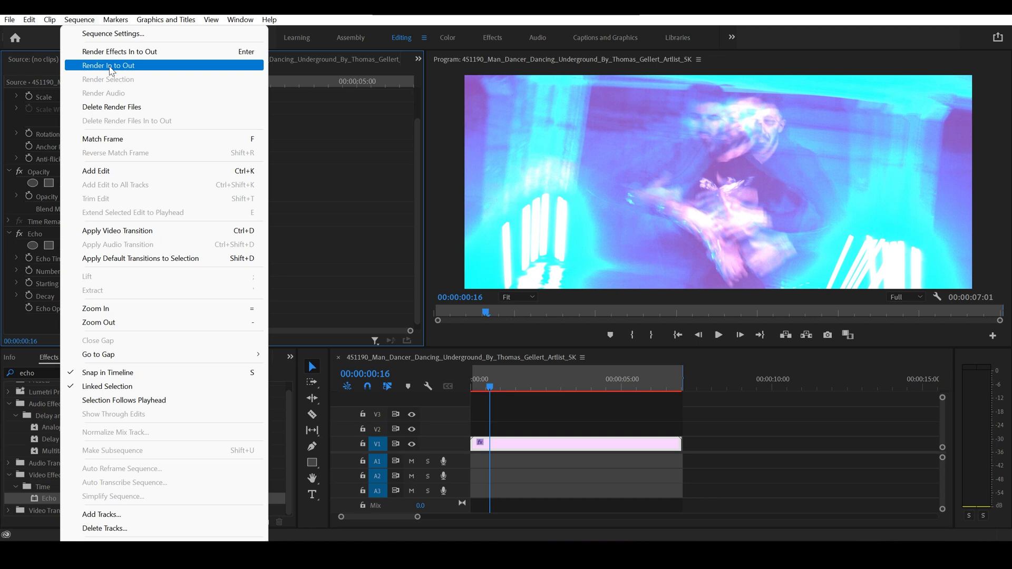
left_click(109, 66)
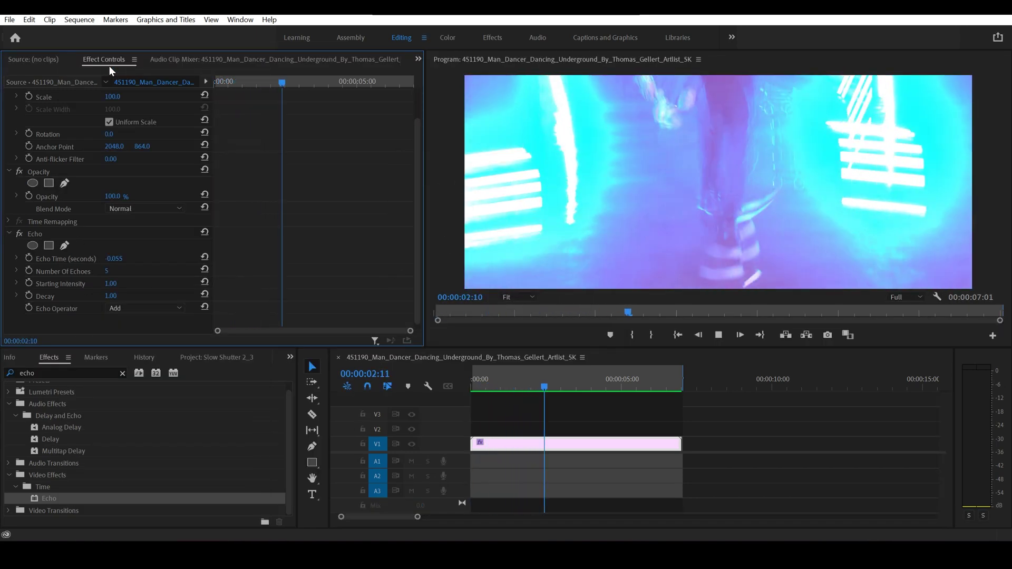
key("space")
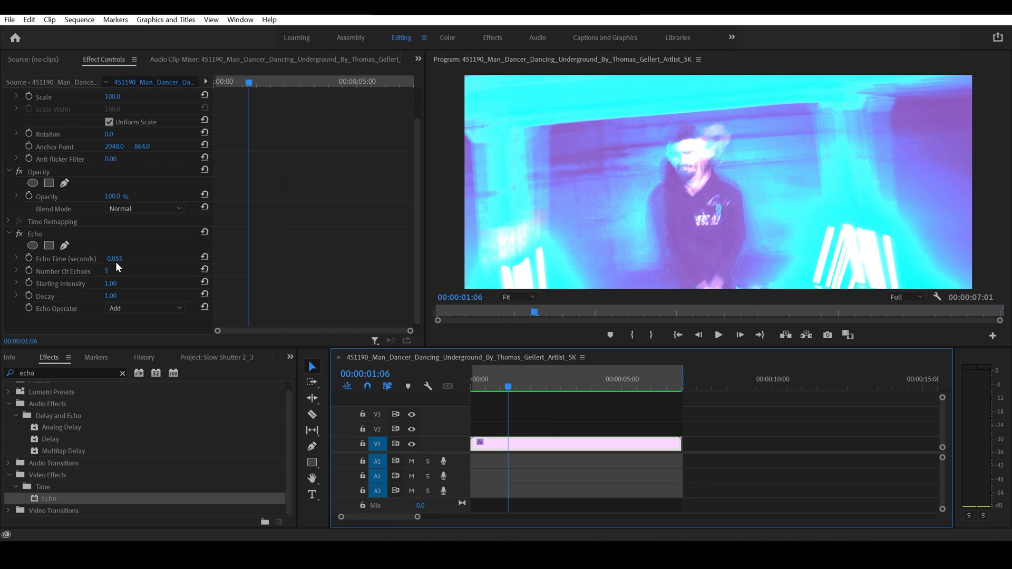
Set Echo Time to -0.033 seconds and render the preview again
left_click(115, 259)
type("-0.")
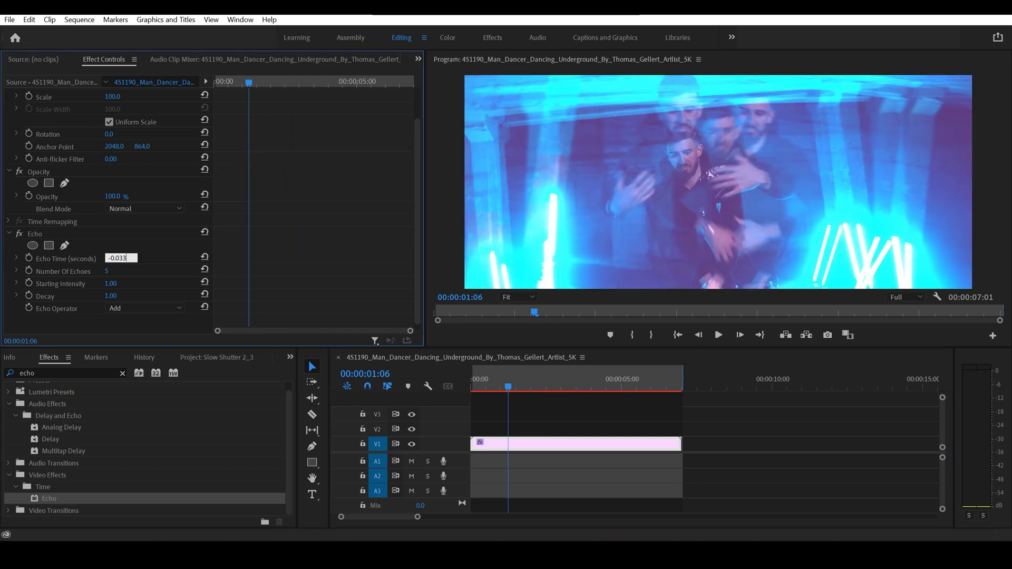
key("Return")
left_click(85, 21)
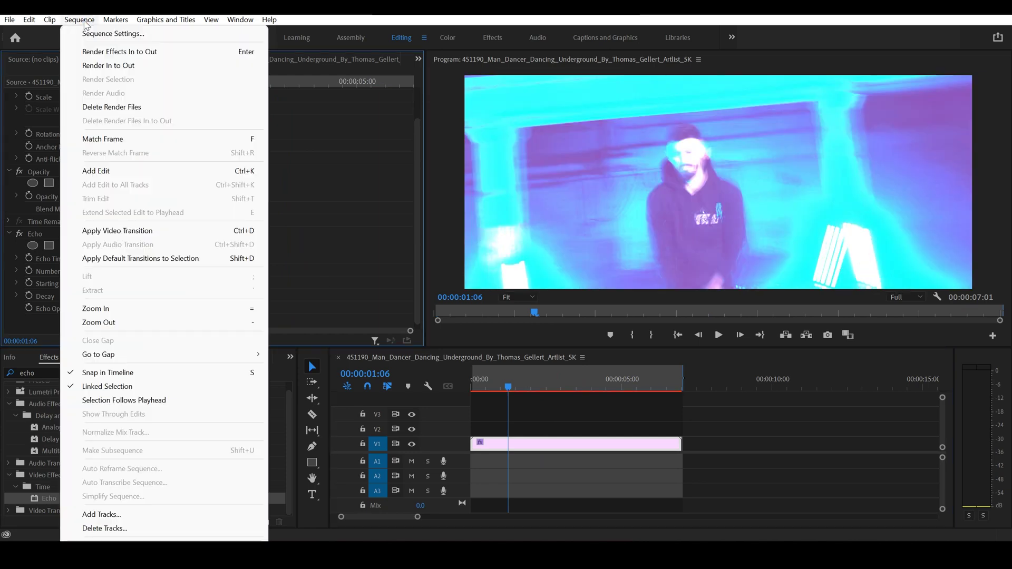
left_click(96, 65)
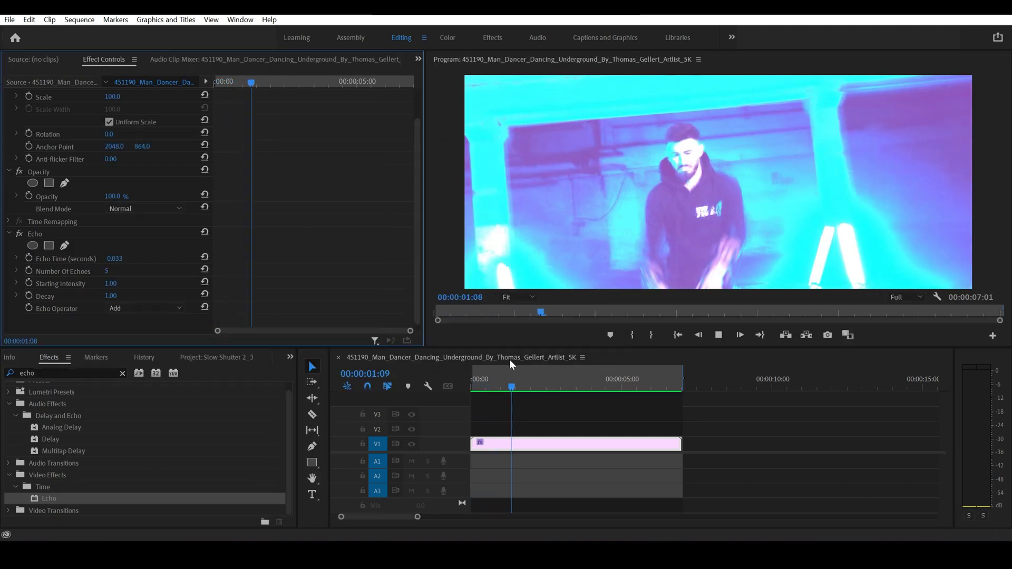
left_click(526, 384)
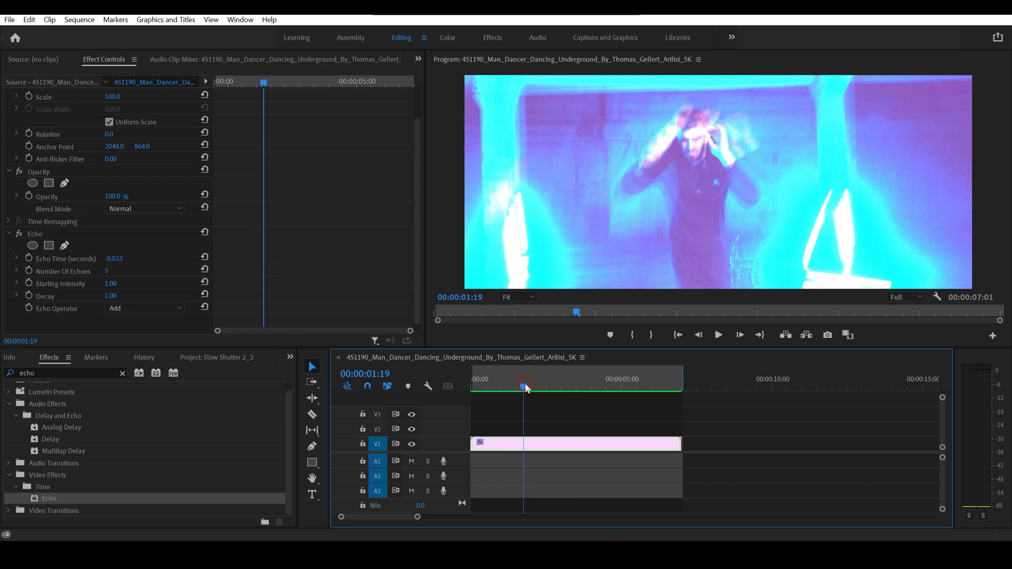
Change the Echo Operator to Screen and clear the old Echo search
left_click(153, 310)
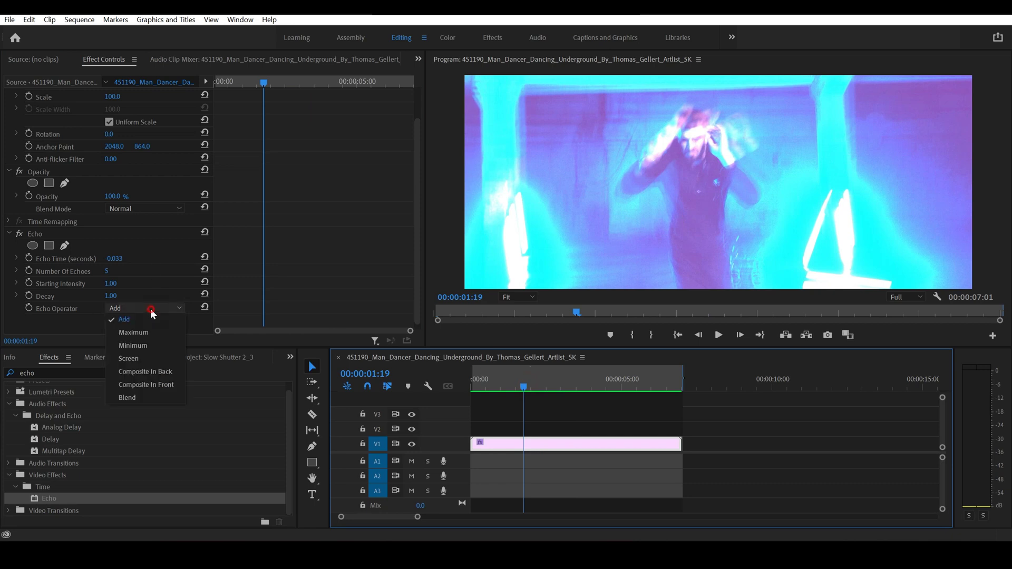
left_click(141, 360)
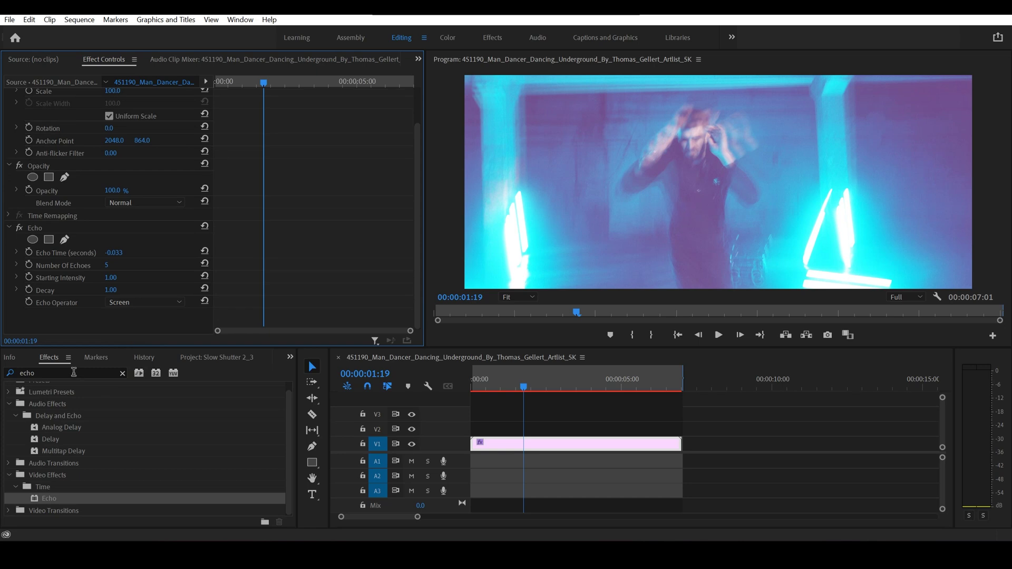
left_click(71, 373)
key("BackSpace")
key("BackSpace")
key("BackSpace")
type("lumetri color")
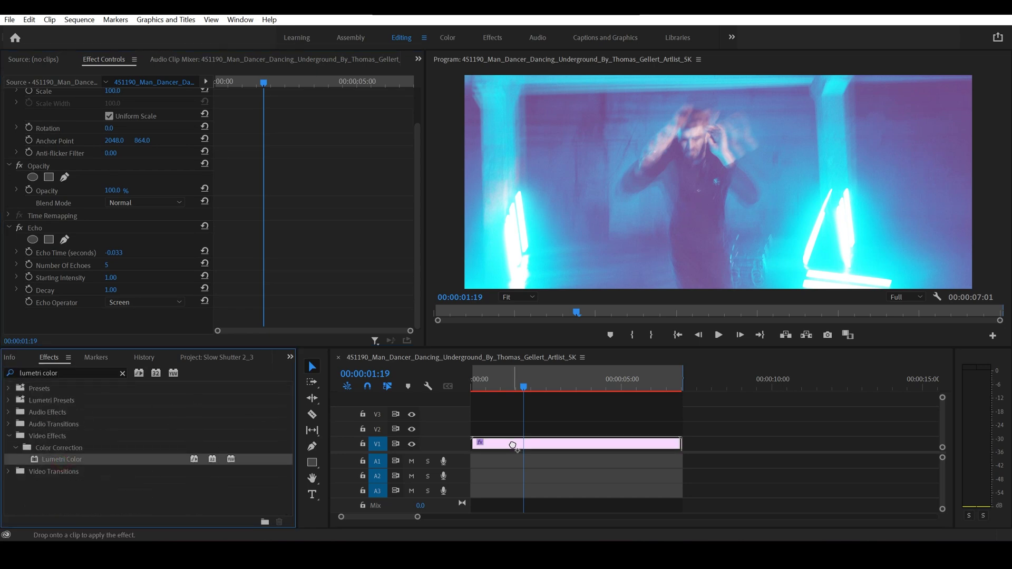
Apply Lumetri Color with Exposure -1.3 and Saturation 85
left_click_drag(89, 459, 511, 450)
scroll(143, 290, "down", 5)
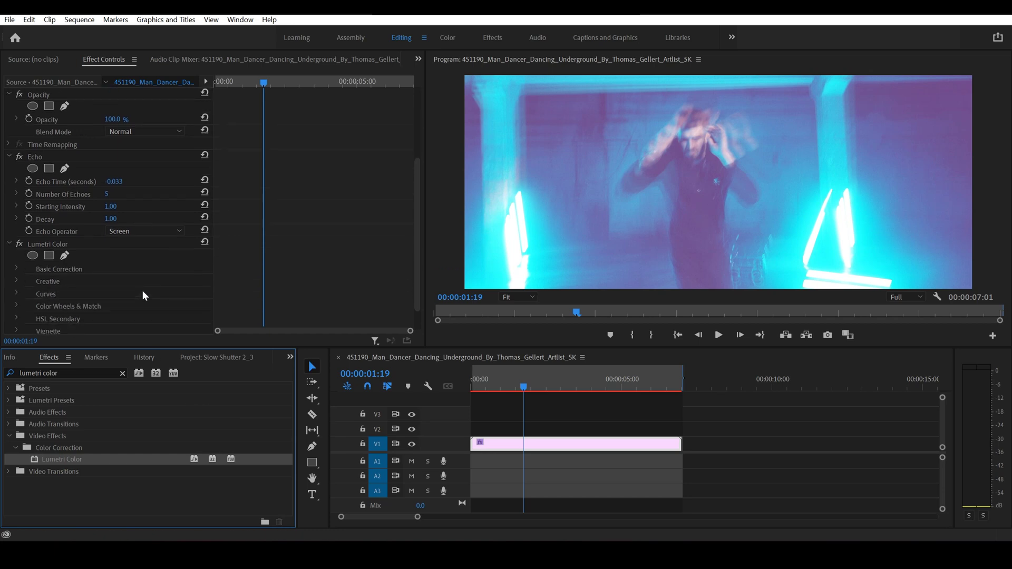
left_click(15, 241)
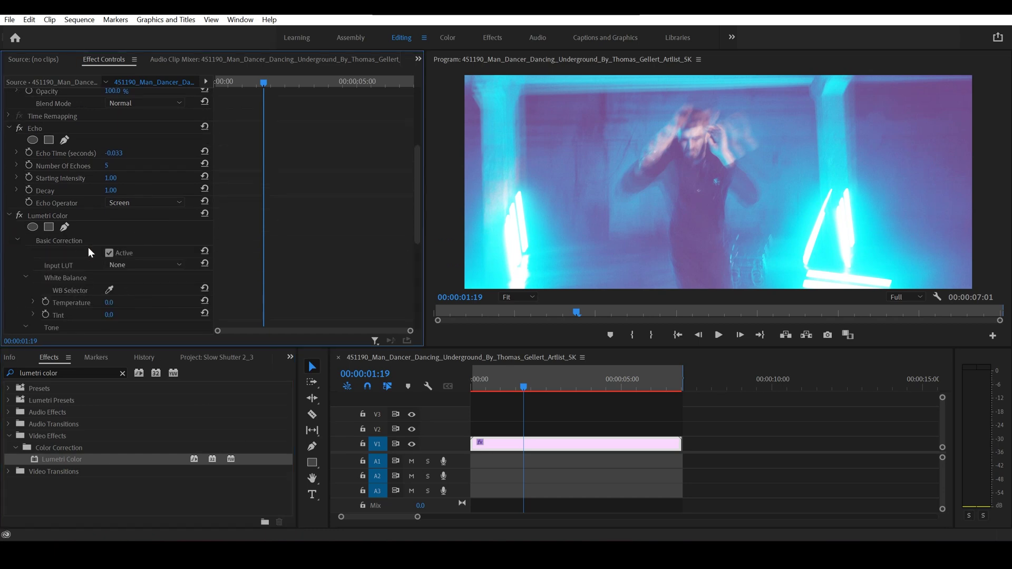
scroll(88, 248, "down", 2)
scroll(127, 269, "down", 2)
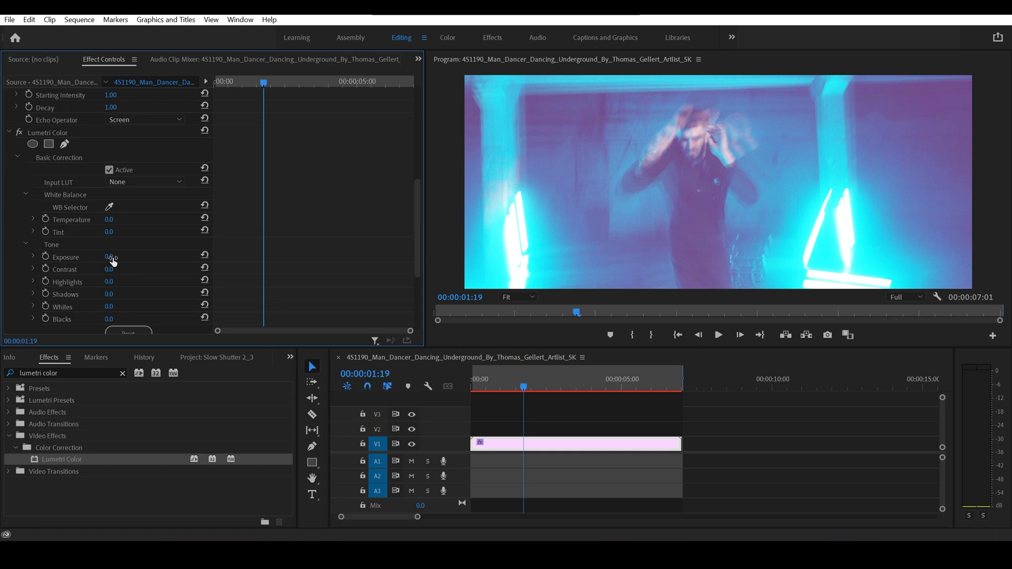
left_click_drag(109, 256, 214, 247)
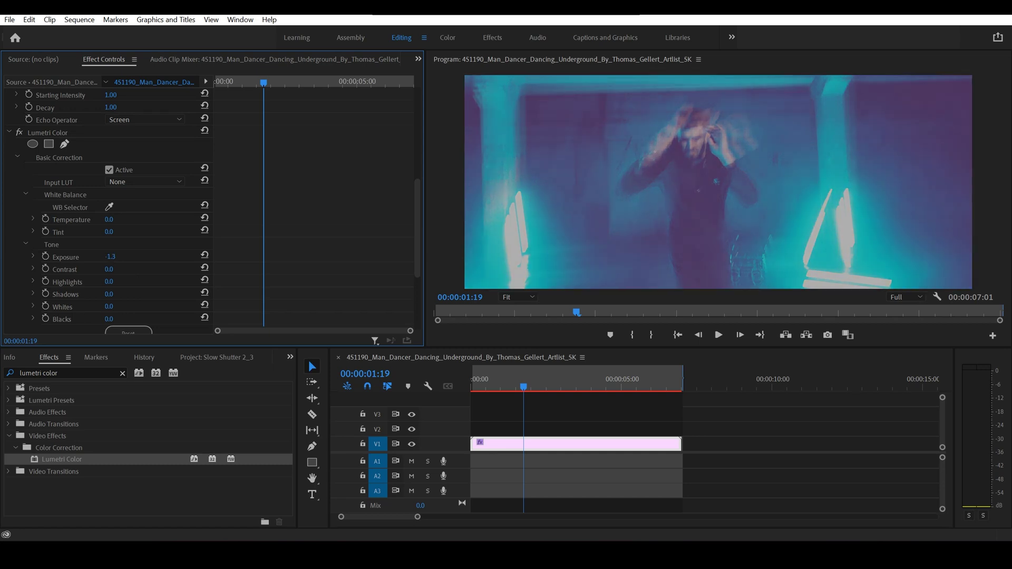
scroll(155, 293, "down", 2)
scroll(150, 294, "down", 1)
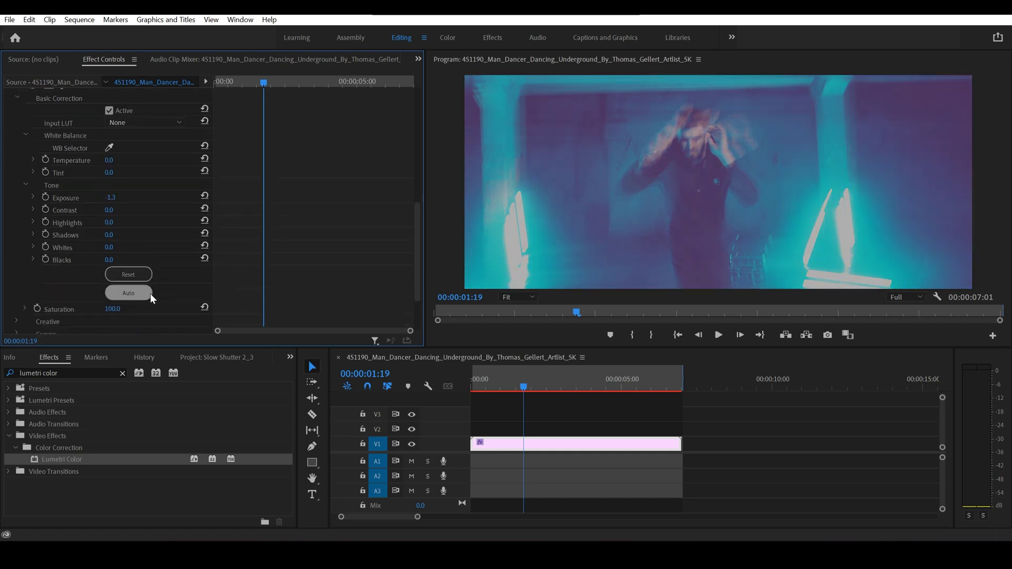
left_click_drag(110, 313, 102, 308)
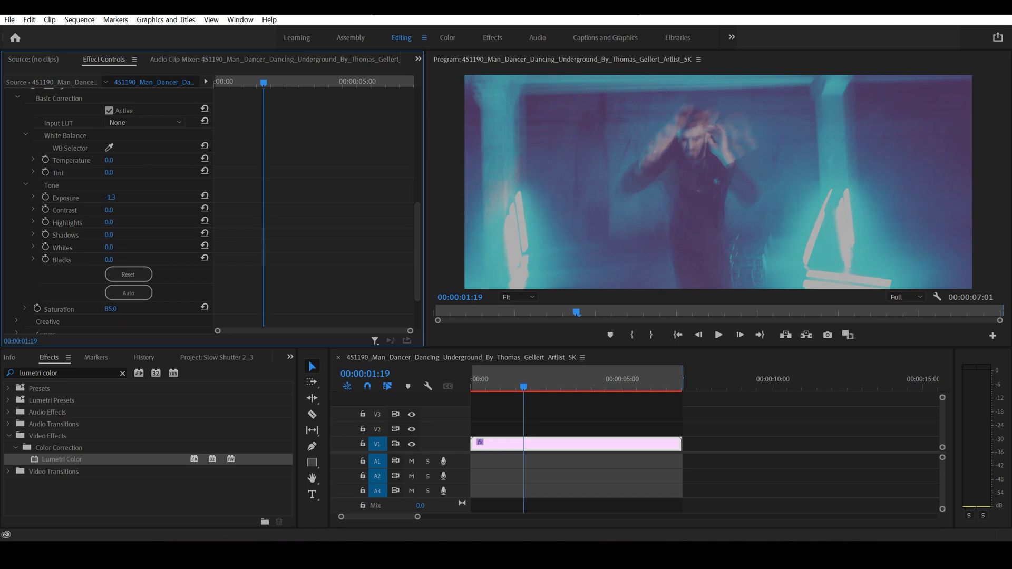
scroll(159, 277, "down", 2)
Bend the RGB curve darker, lower the shadows, then render and preview
left_click(16, 276)
scroll(47, 268, "down", 2)
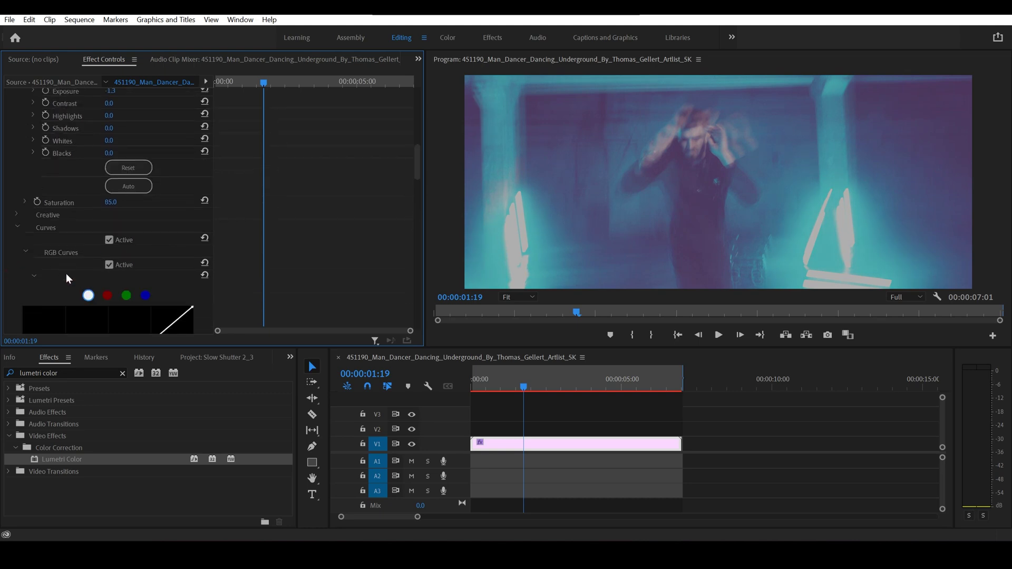
scroll(95, 253, "down", 2)
scroll(148, 238, "down", 2)
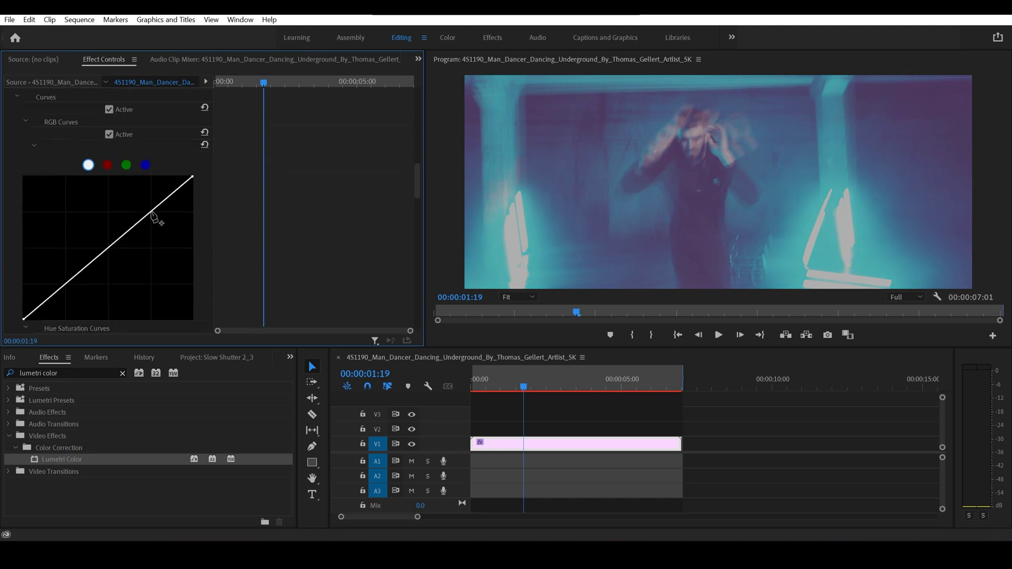
left_click_drag(95, 262, 97, 267)
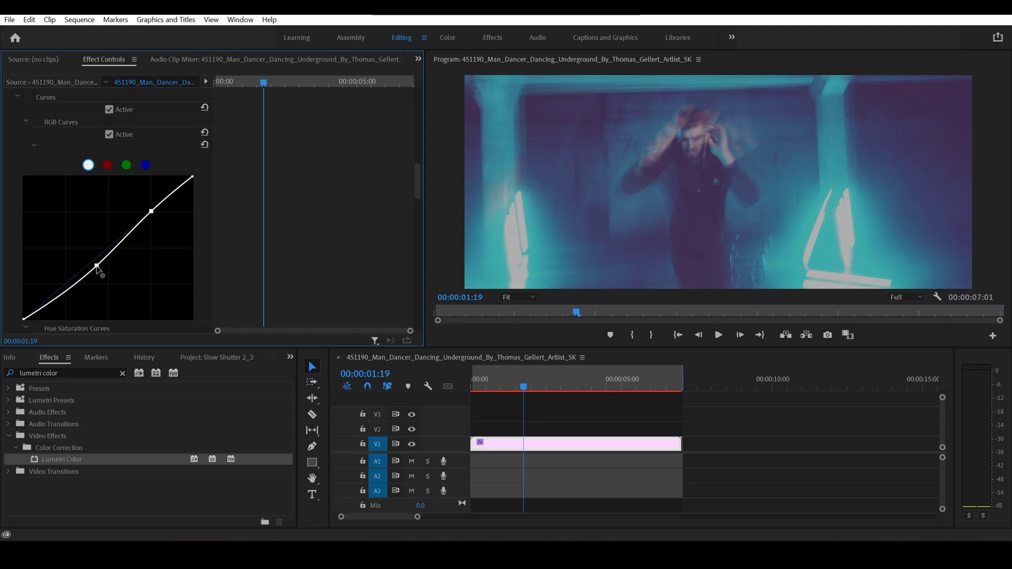
scroll(126, 271, "down", 2)
scroll(96, 263, "down", 1)
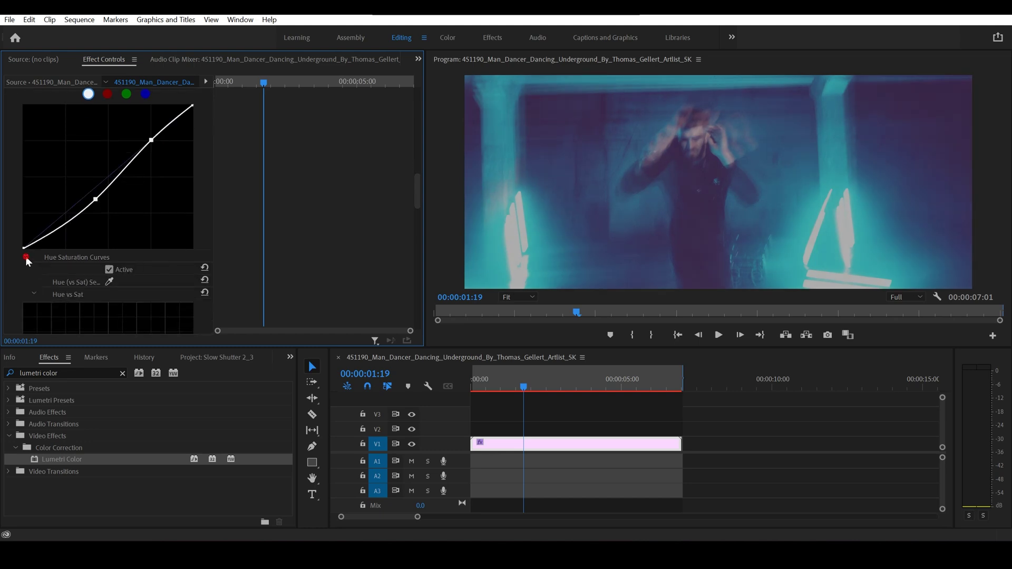
scroll(23, 272, "down", 1)
left_click(16, 278)
scroll(143, 287, "down", 2)
scroll(134, 277, "down", 3)
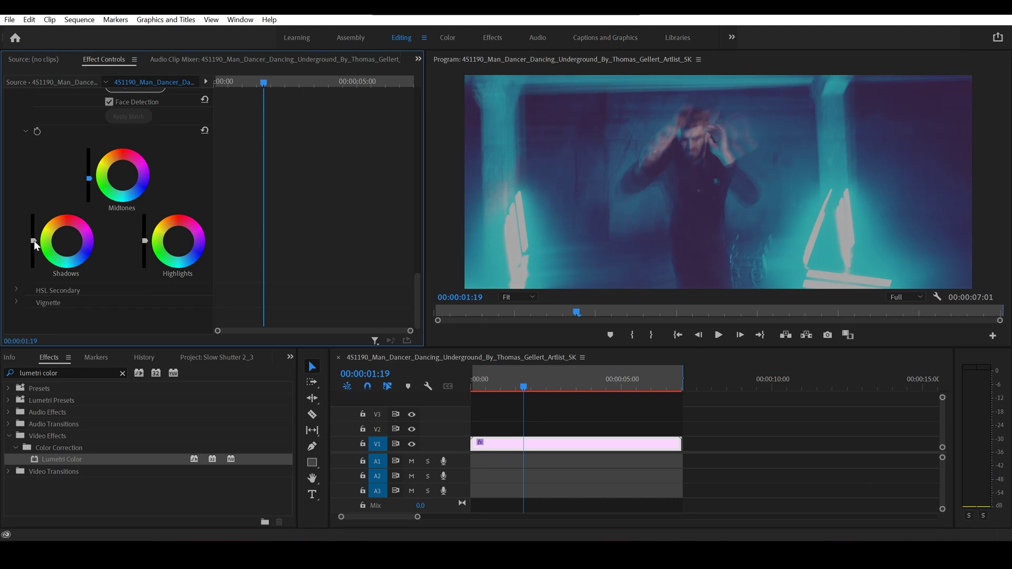
left_click_drag(34, 246, 34, 264)
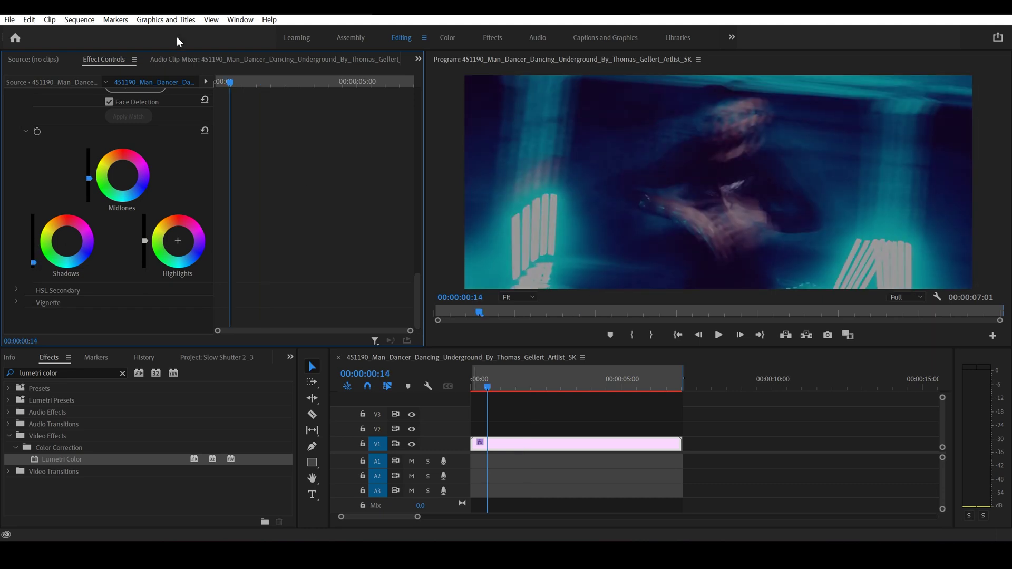
left_click(80, 20)
left_click(111, 64)
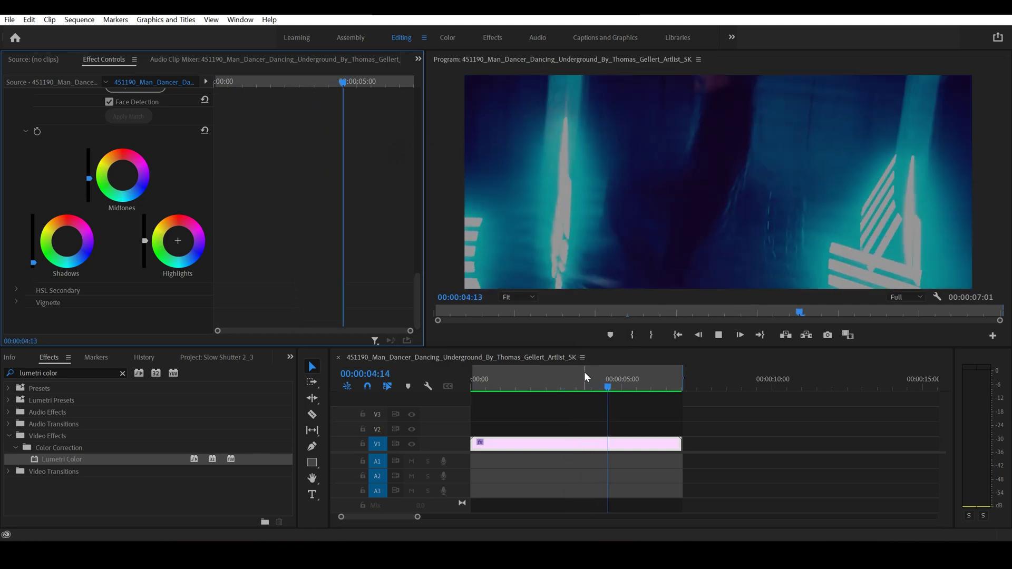
left_click(573, 379)
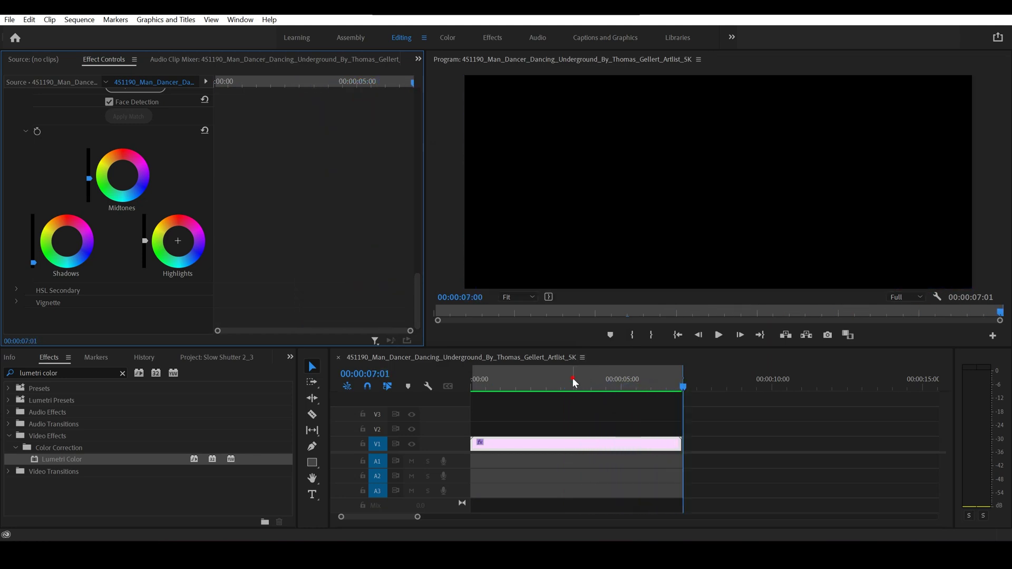
Find Posterize Time and apply it to the dancer clip
left_click(67, 373)
type("posterize time")
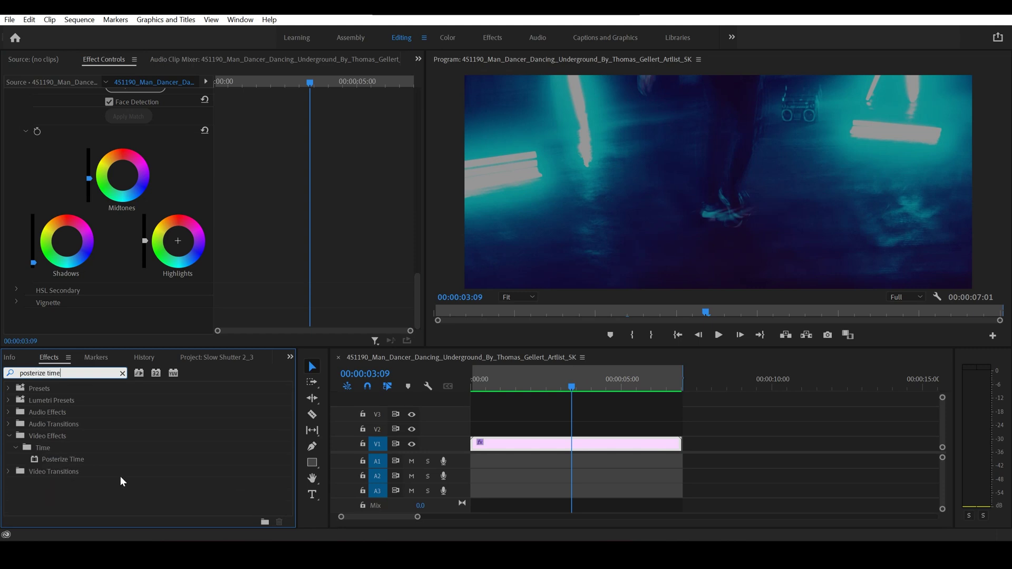
left_click_drag(69, 458, 313, 459)
left_click_drag(514, 449, 514, 448)
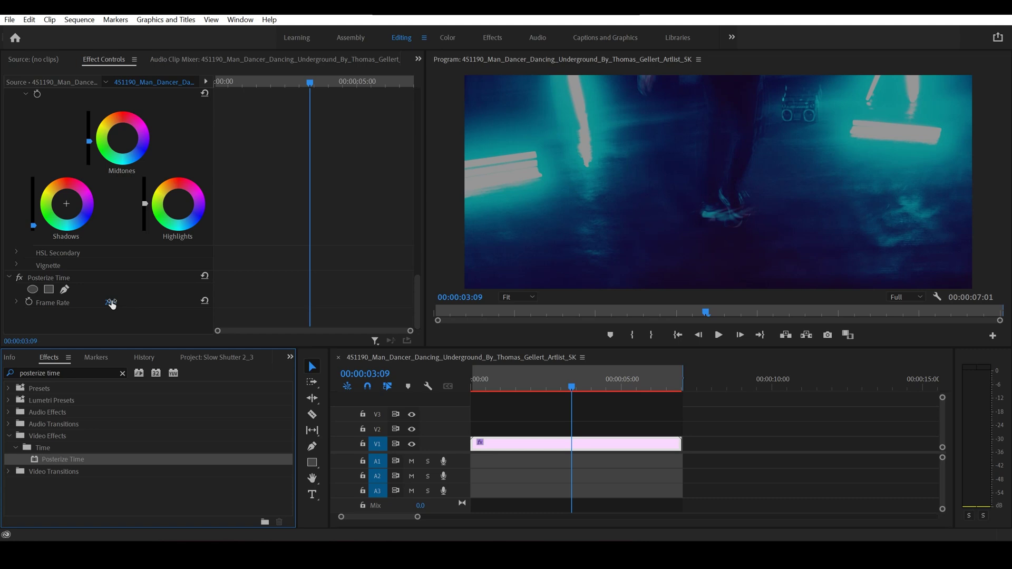
Set Posterize Time's Frame Rate to 12 and render In to Out
left_click_drag(110, 304, 130, 305)
type("12")
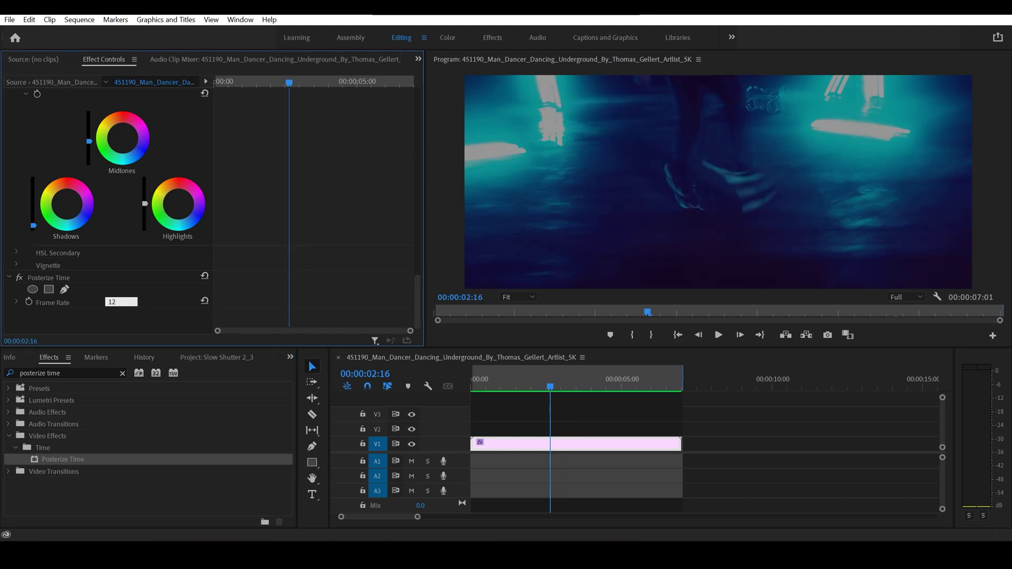
left_click(176, 322)
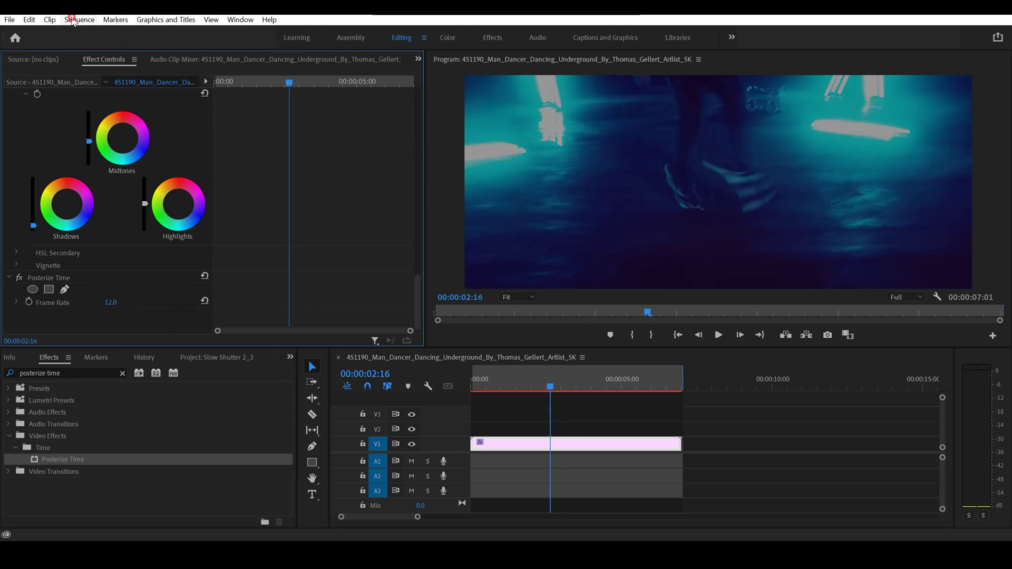
left_click(73, 20)
left_click(95, 67)
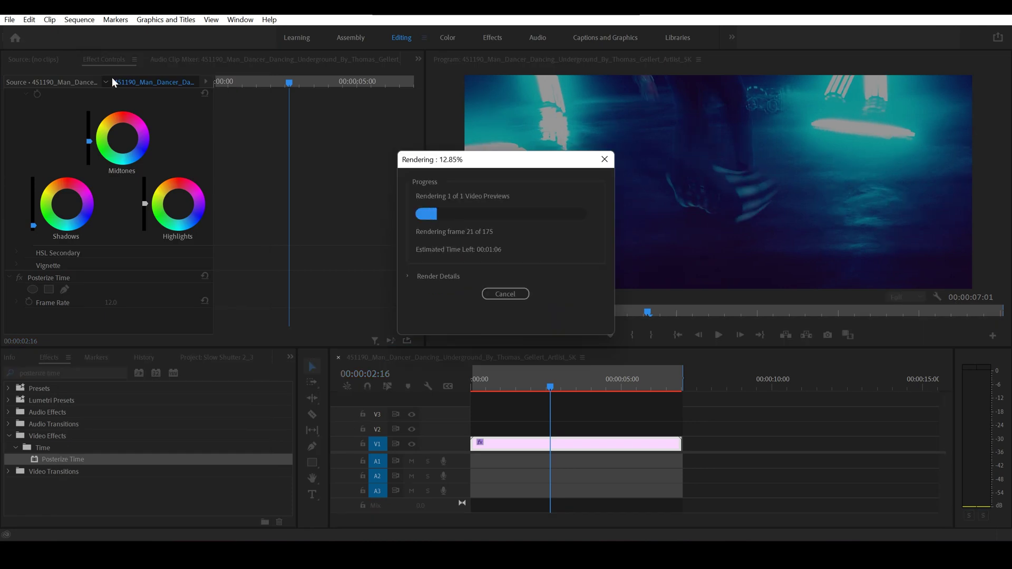